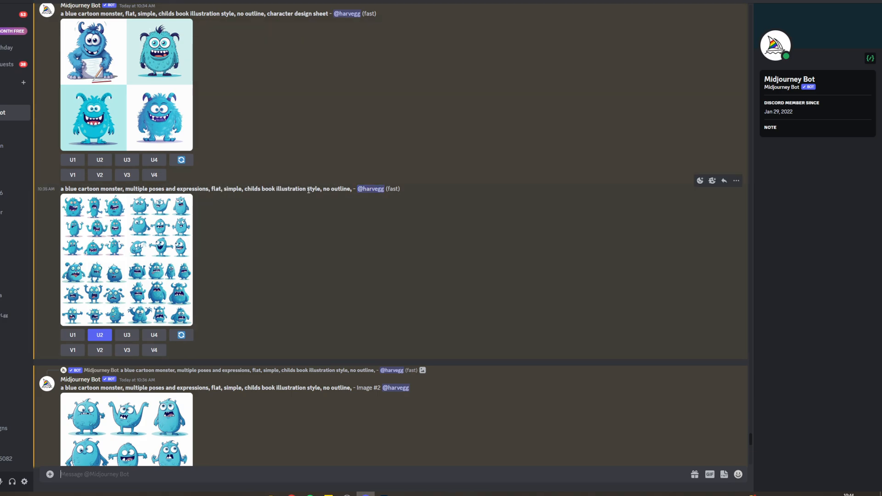
Enlarge the multi-pose blue monster grid and its upscaled Image #2 to examine the poses and expressions
{"action": "left_click", "coordinate": [185, 221]}
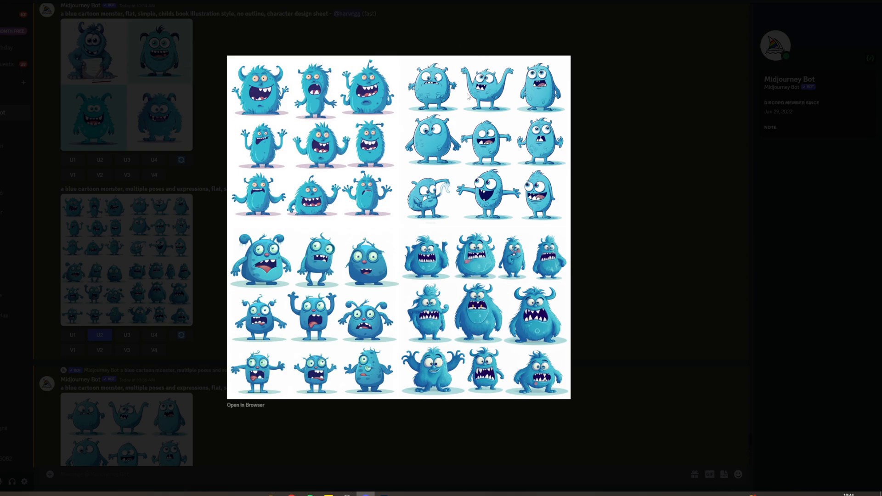
{"action": "key", "text": "Escape"}
{"action": "scroll", "coordinate": [299, 294], "scroll_direction": "down", "scroll_amount": 2}
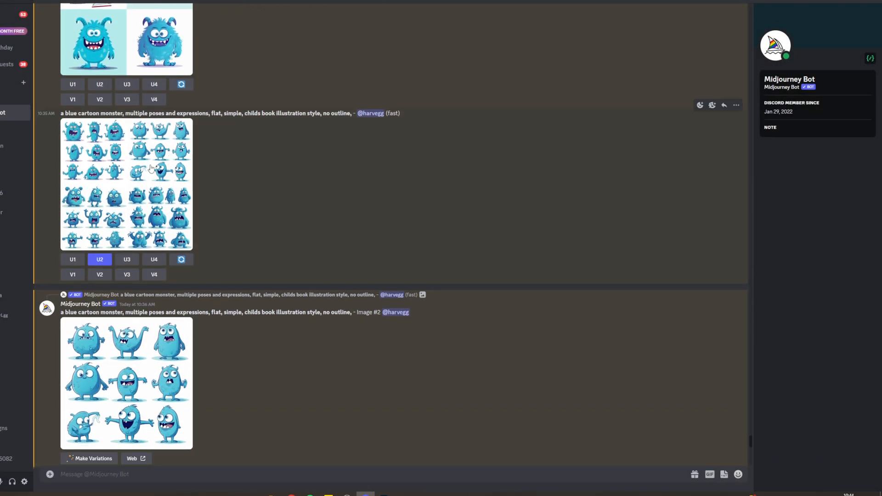
{"action": "left_click", "coordinate": [133, 271]}
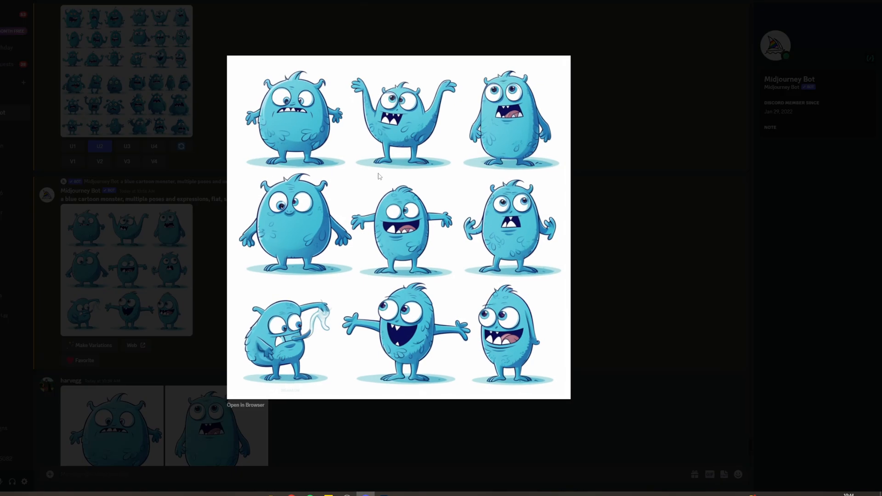
{"action": "right_click", "coordinate": [378, 202]}
{"action": "left_click", "coordinate": [623, 130]}
{"action": "left_click", "coordinate": [623, 130]}
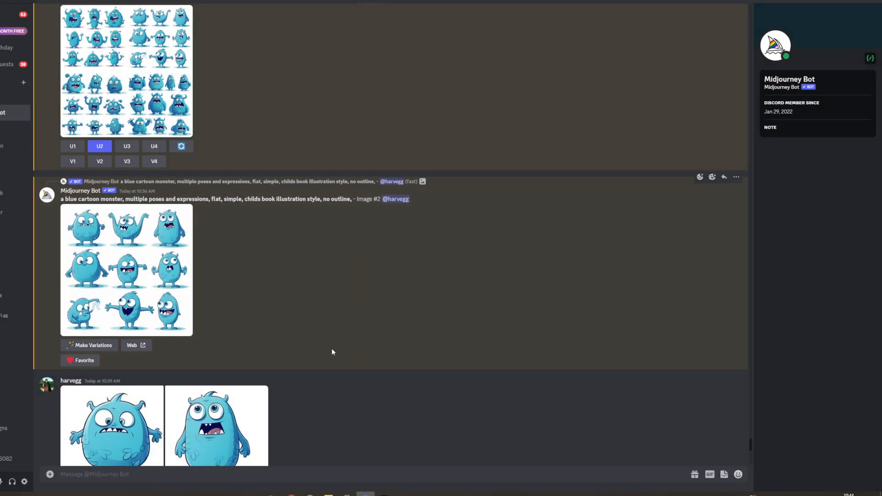
Switch to Upscale.media and review the upscaled monster sheet results, including the 4x AI upscaling option
{"action": "left_click", "coordinate": [292, 495]}
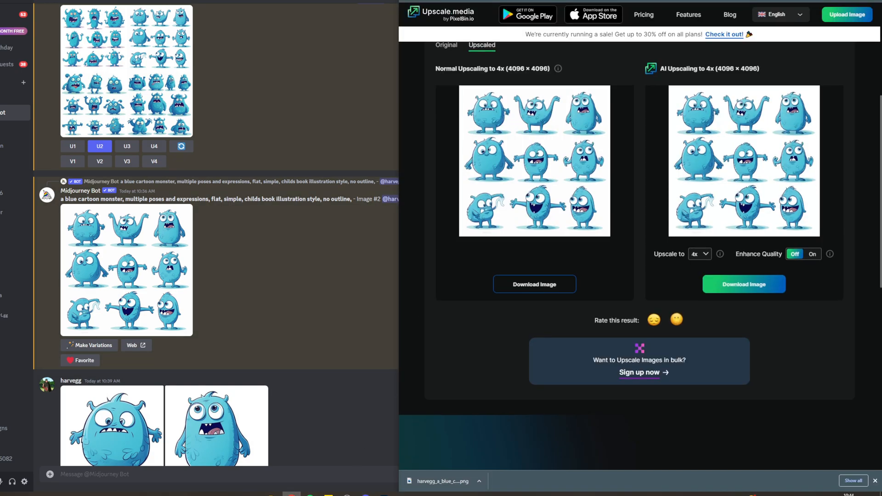
{"action": "scroll", "coordinate": [465, 72], "scroll_direction": "up", "scroll_amount": 5}
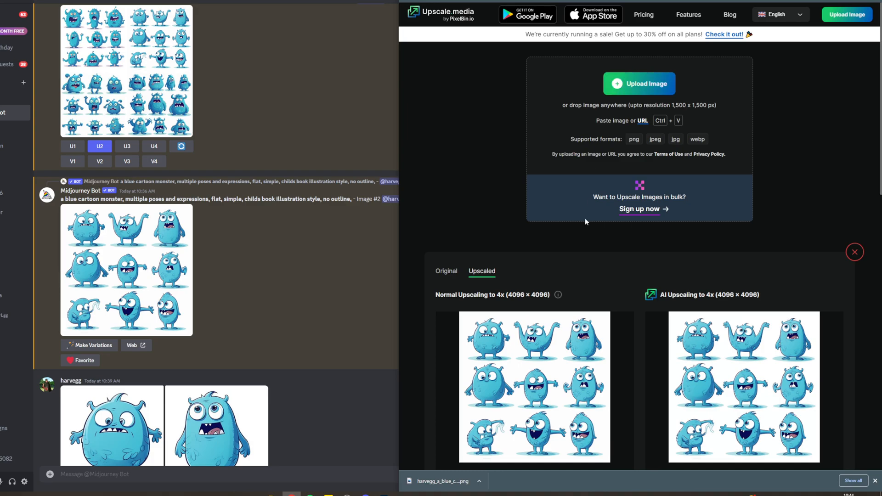
{"action": "scroll", "coordinate": [589, 199], "scroll_direction": "down", "scroll_amount": 3}
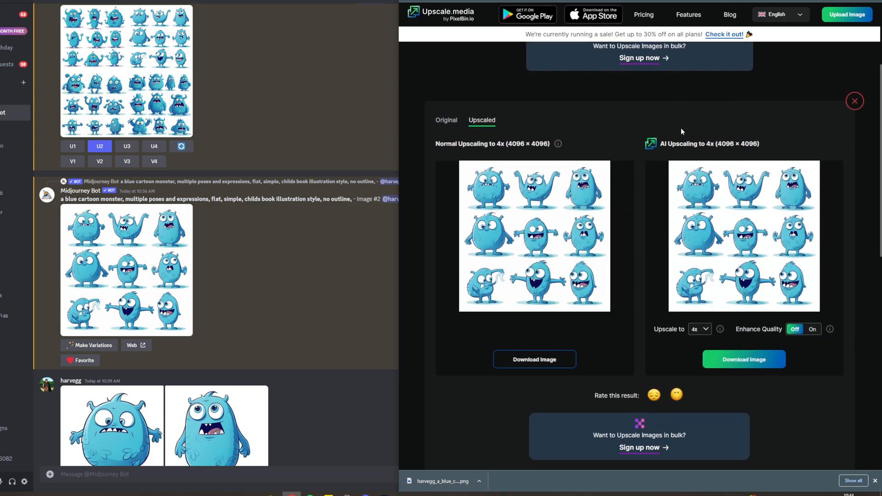
{"action": "scroll", "coordinate": [682, 128], "scroll_direction": "down", "scroll_amount": 2}
{"action": "left_click", "coordinate": [699, 254]}
{"action": "left_click", "coordinate": [701, 277]}
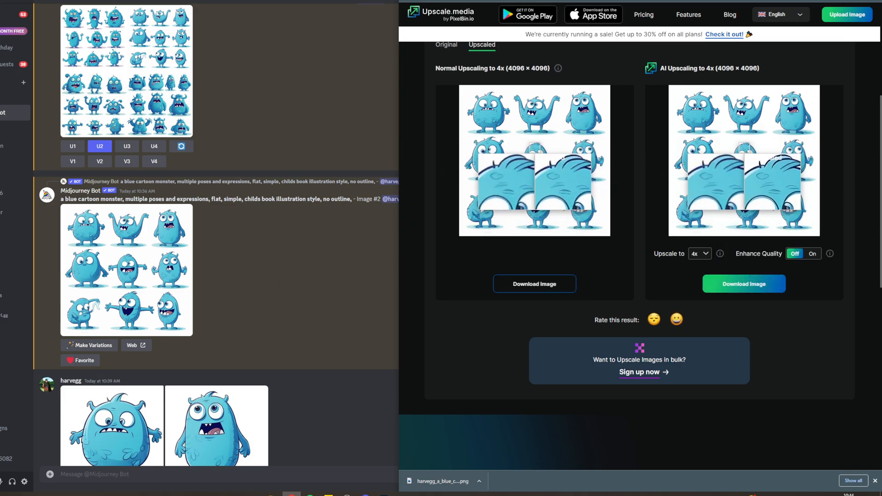
{"action": "left_click", "coordinate": [325, 280]}
In Photoshop, copy the first monster of the sheet's upper row onto its own layer and move it to the blank area on the left
{"action": "left_click", "coordinate": [384, 494]}
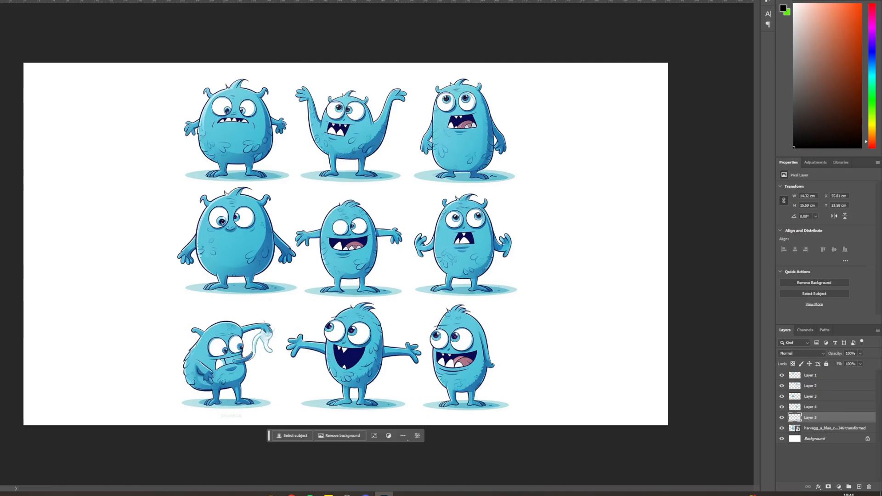
{"action": "left_click", "coordinate": [837, 429]}
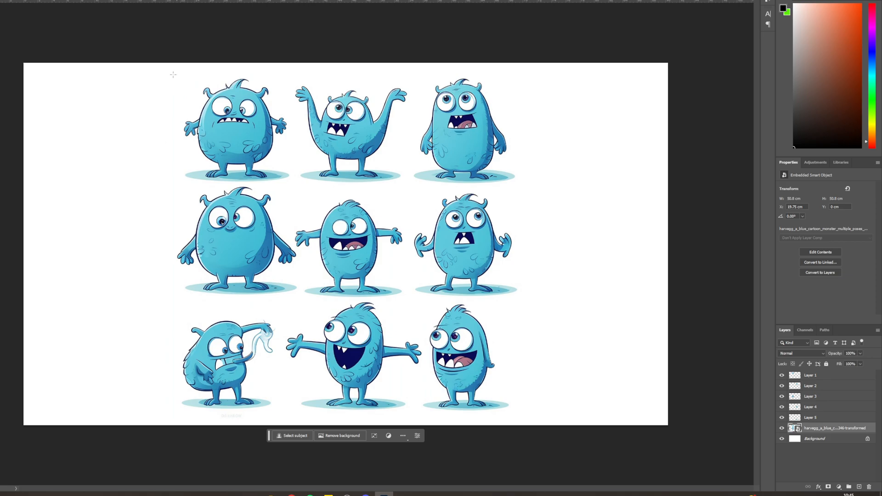
{"action": "left_click_drag", "start_coordinate": [168, 74], "coordinate": [291, 184]}
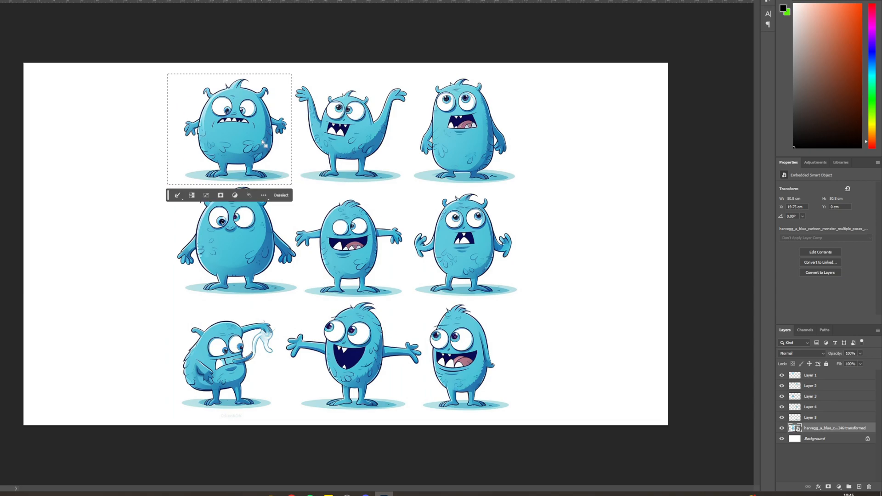
{"action": "right_click", "coordinate": [263, 142]}
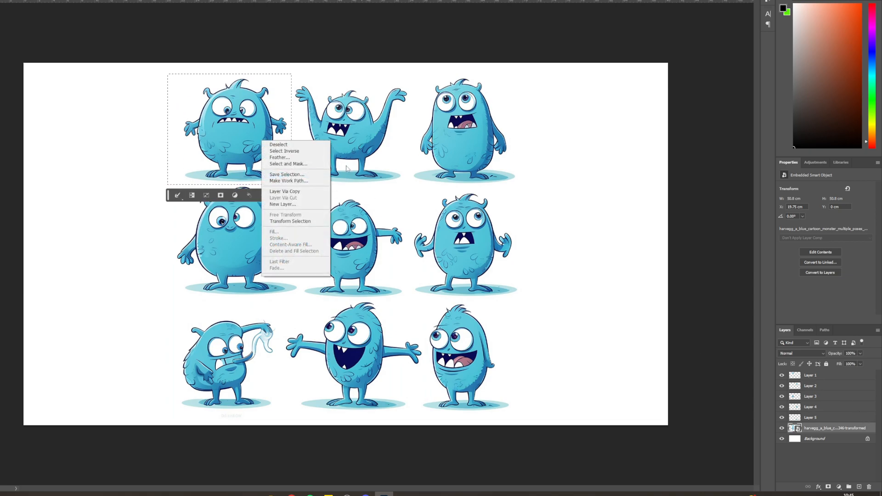
{"action": "left_click", "coordinate": [287, 191]}
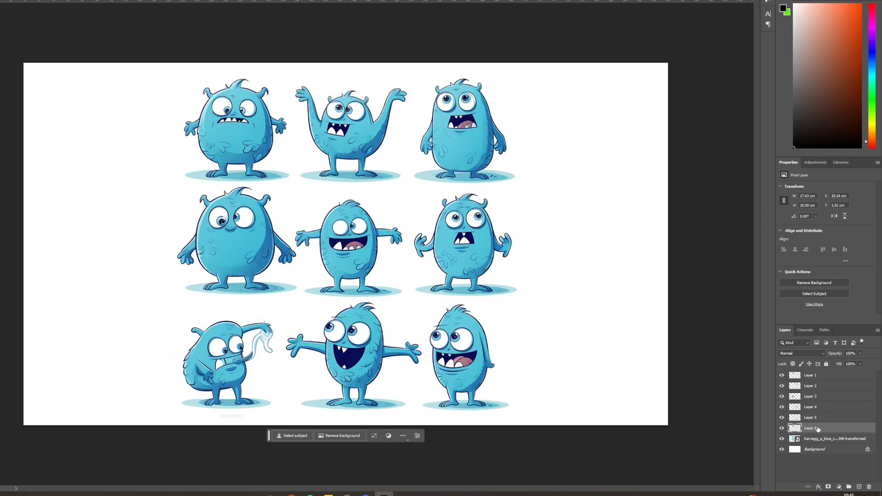
{"action": "left_click_drag", "start_coordinate": [213, 177], "coordinate": [77, 182]}
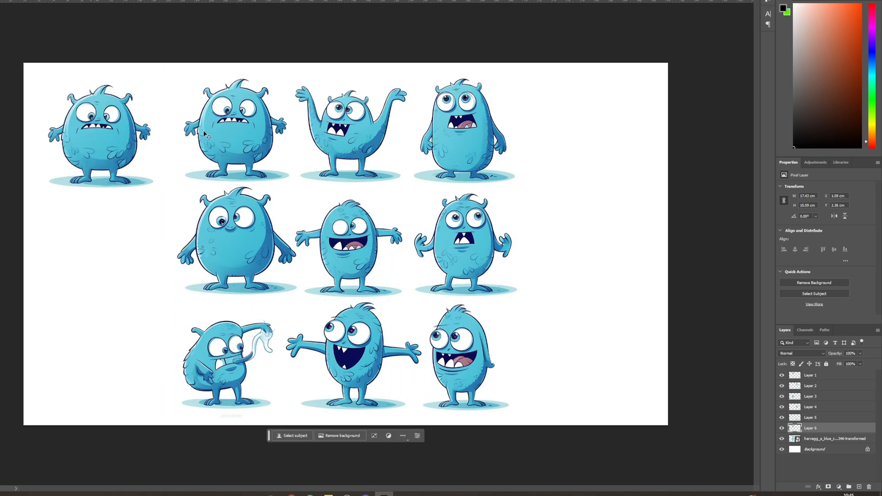
{"action": "right_click", "coordinate": [830, 428]}
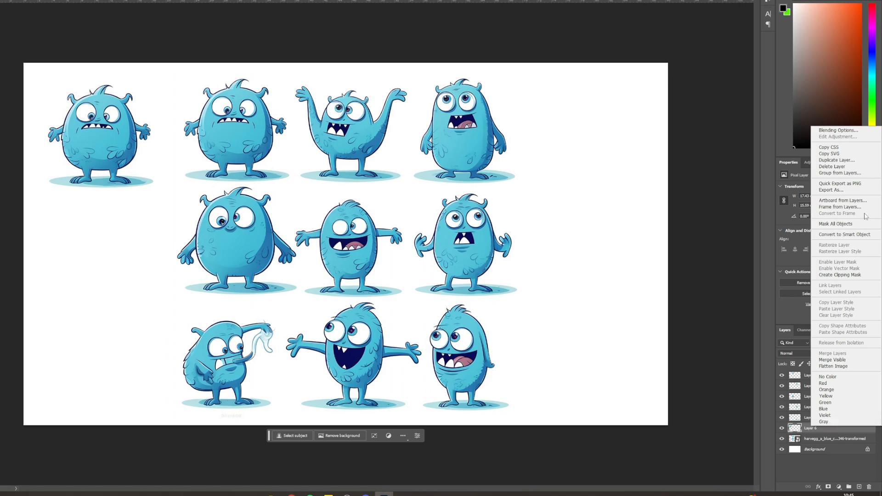
{"action": "left_click", "coordinate": [849, 184]}
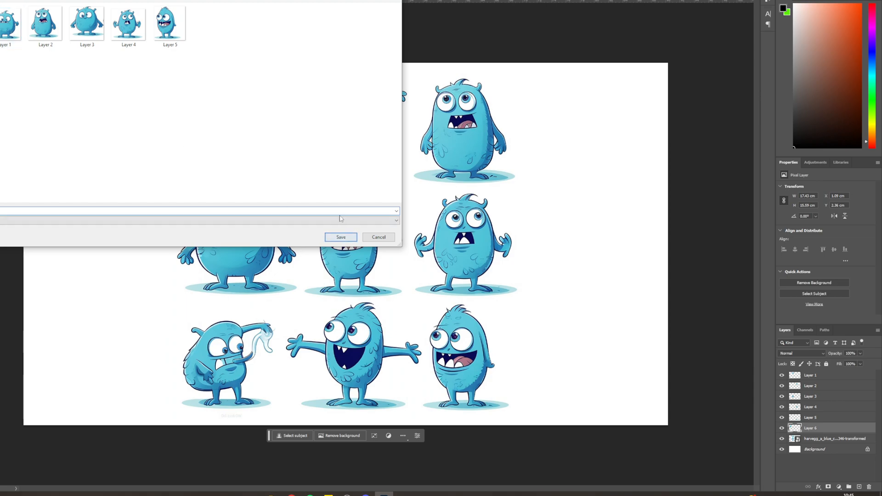
{"action": "left_click", "coordinate": [367, 239]}
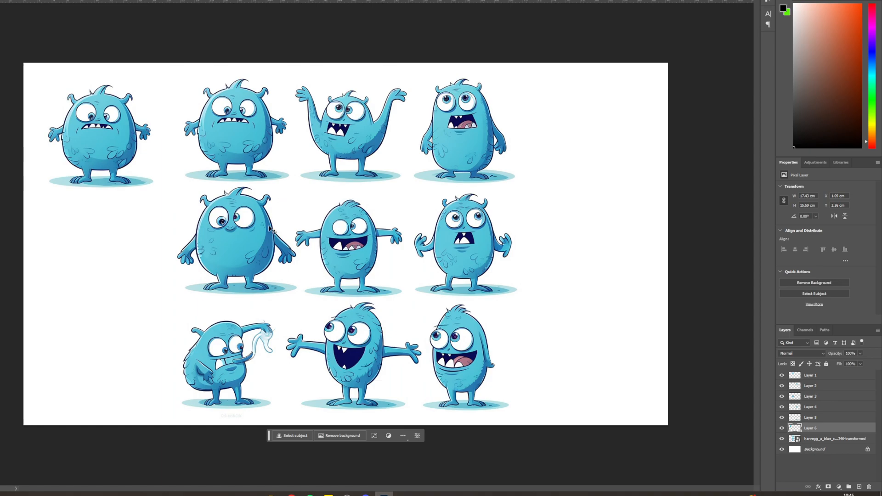
{"action": "right_click", "coordinate": [822, 434]}
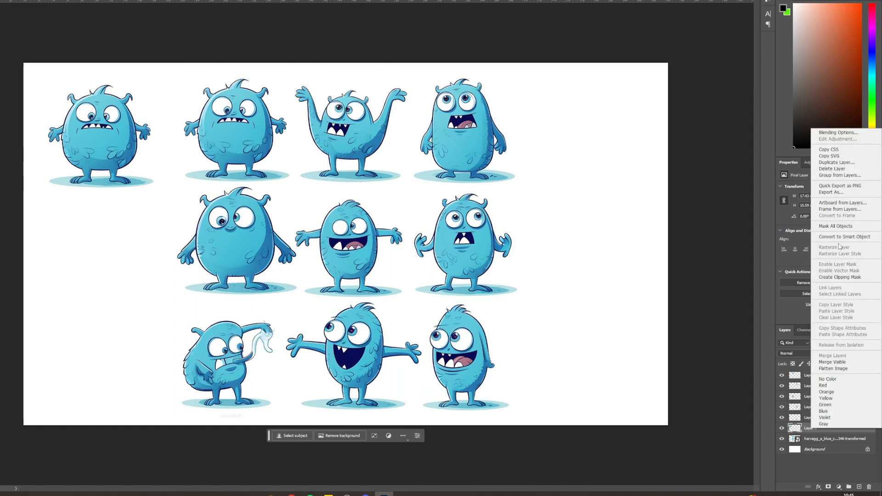
{"action": "left_click", "coordinate": [836, 187]}
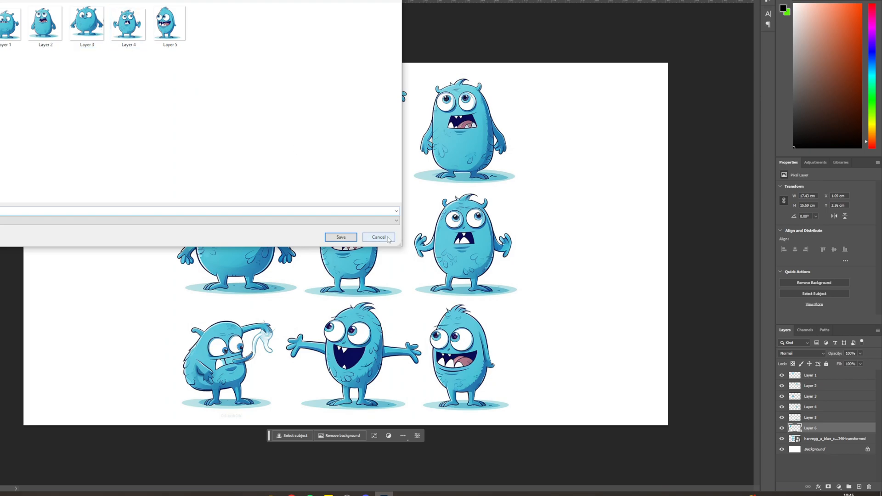
{"action": "left_click", "coordinate": [341, 237]}
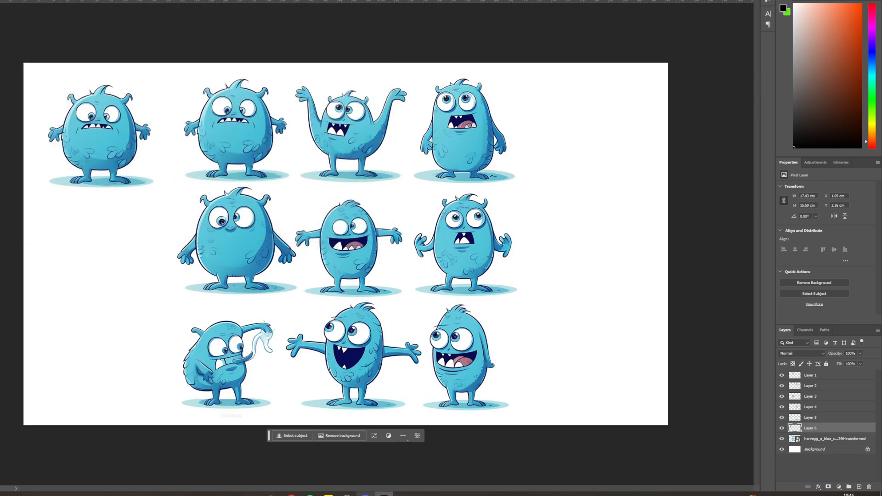
Switch to Discord and examine the uploaded monster poses alongside the Layer 1 to Layer 5 files in the Images folder
{"action": "left_click", "coordinate": [366, 494]}
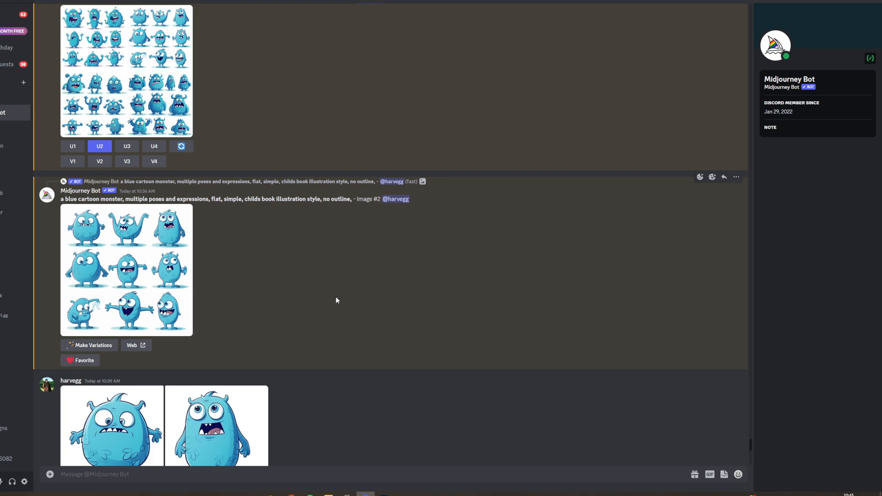
{"action": "scroll", "coordinate": [335, 322], "scroll_direction": "down", "scroll_amount": 7}
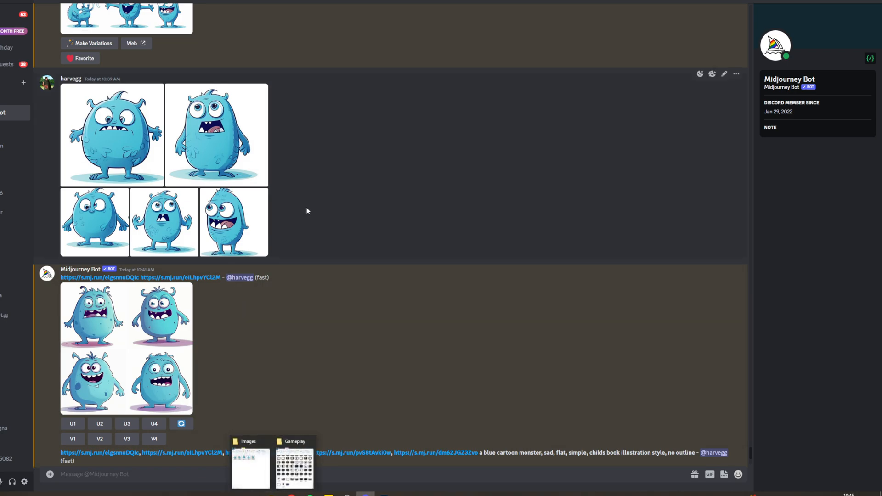
{"action": "left_click", "coordinate": [250, 468]}
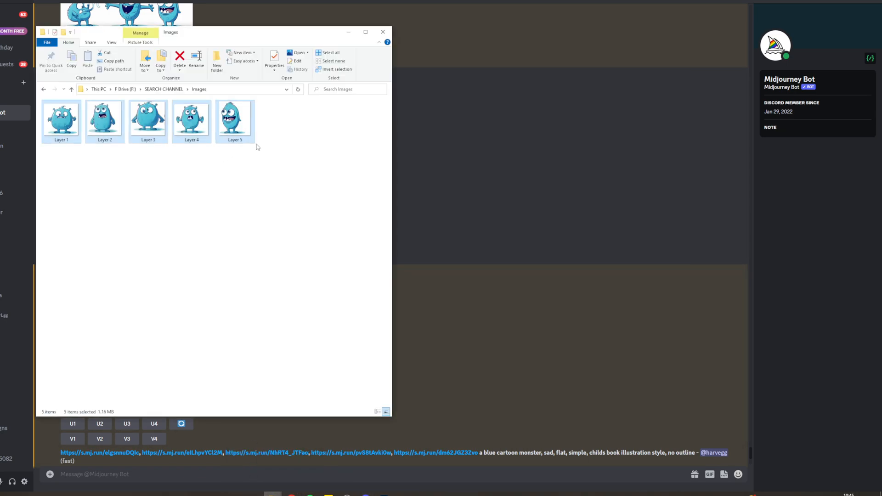
{"action": "left_click_drag", "start_coordinate": [238, 127], "coordinate": [251, 195]}
{"action": "left_click", "coordinate": [484, 157]}
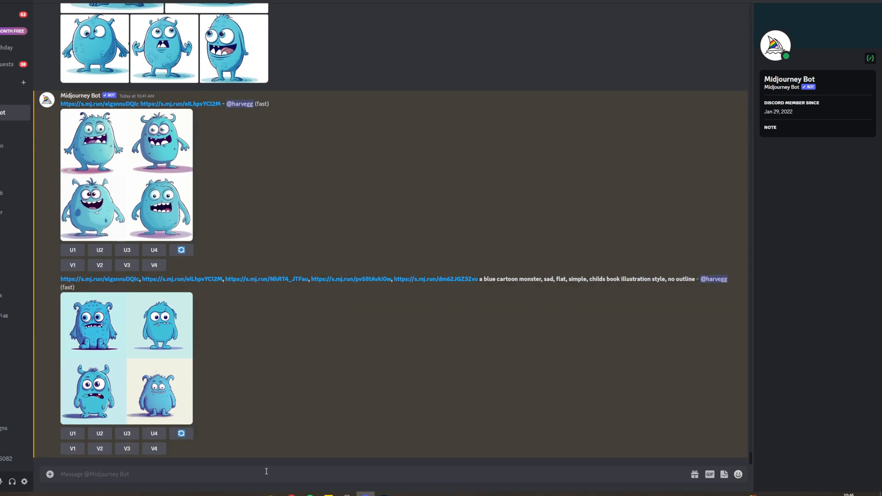
Start an /imagine prompt with the image link of the first uploaded monster, Layer_1.png
{"action": "type", "text": "/imagine"}
{"action": "key", "text": "Tab"}
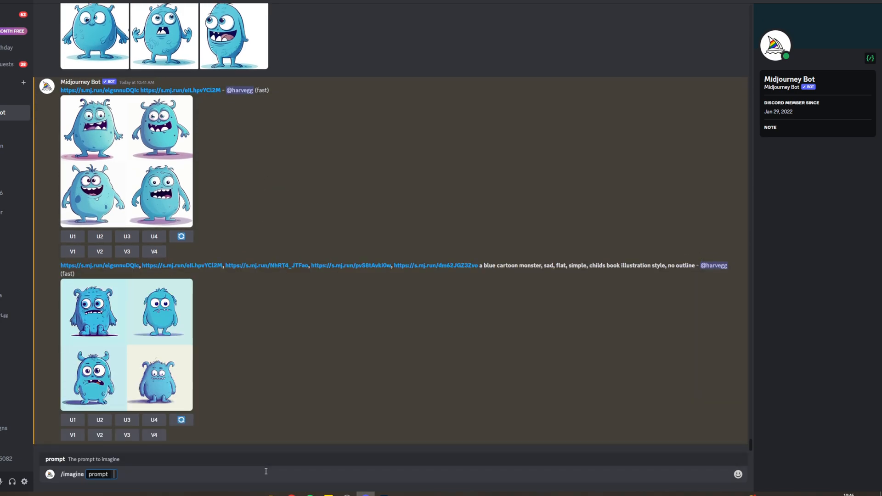
{"action": "scroll", "coordinate": [282, 299], "scroll_direction": "up", "scroll_amount": 4}
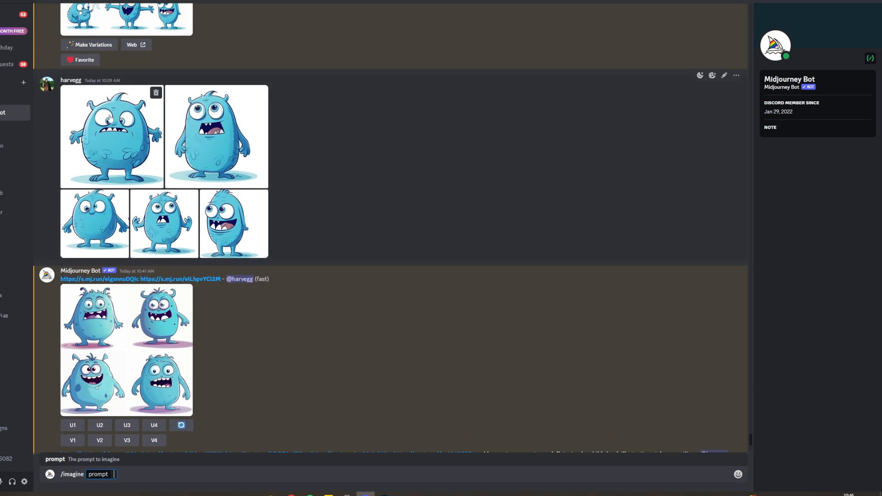
{"action": "right_click", "coordinate": [112, 138]}
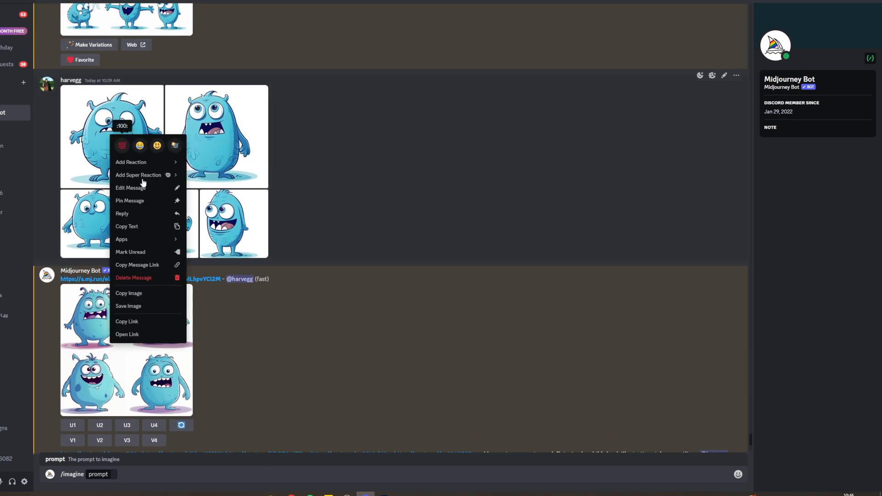
{"action": "left_click", "coordinate": [158, 322]}
{"action": "key", "text": "ctrl+v"}
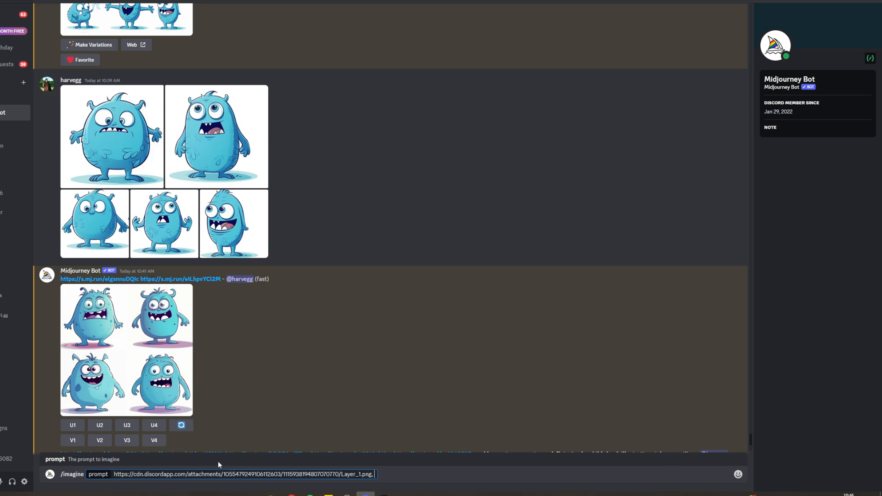
Add the image link of the second uploaded monster, Layer_2.png, to the prompt and submit it
{"action": "right_click", "coordinate": [262, 140]}
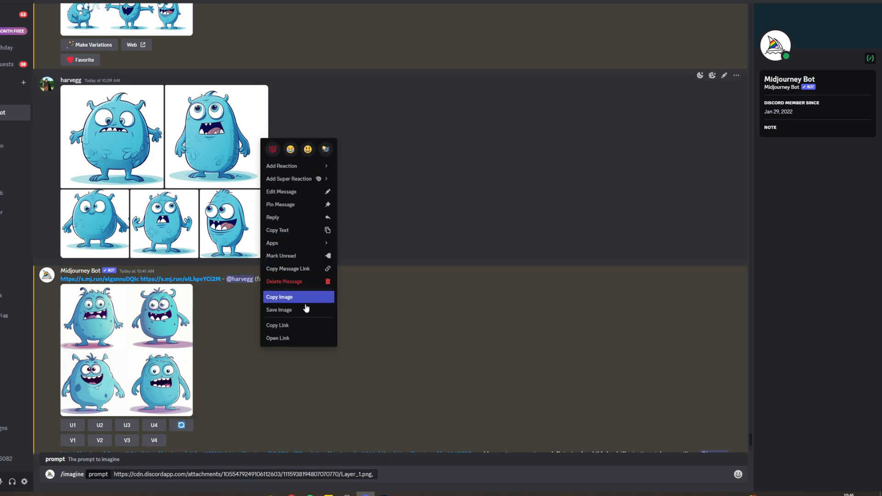
{"action": "left_click", "coordinate": [298, 327]}
{"action": "left_click", "coordinate": [377, 478]}
{"action": "key", "text": "ctrl+v"}
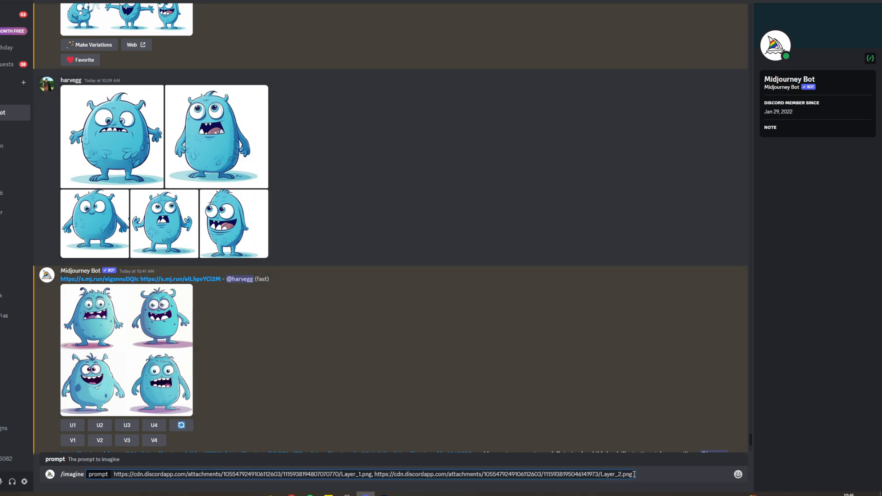
{"action": "key", "text": "Return"}
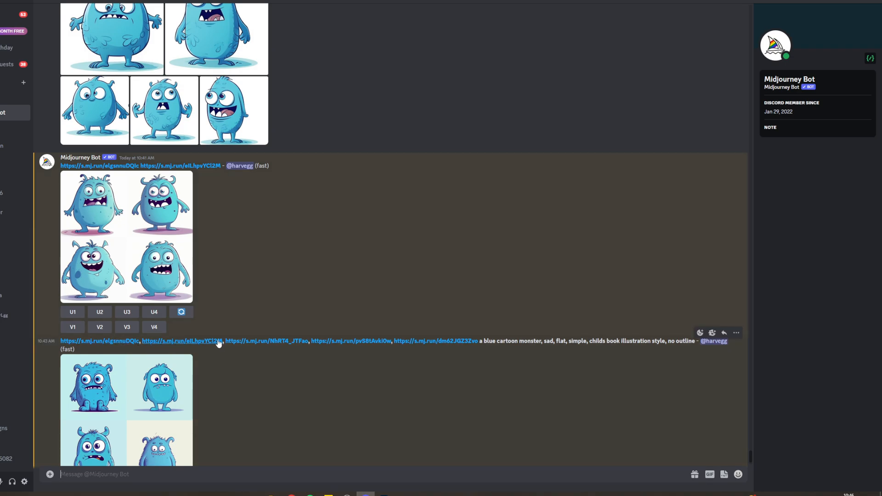
Copy the full prompt text of the upscaled Image #2 message, excluding the image number and mention
{"action": "scroll", "coordinate": [378, 371], "scroll_direction": "up", "scroll_amount": 10}
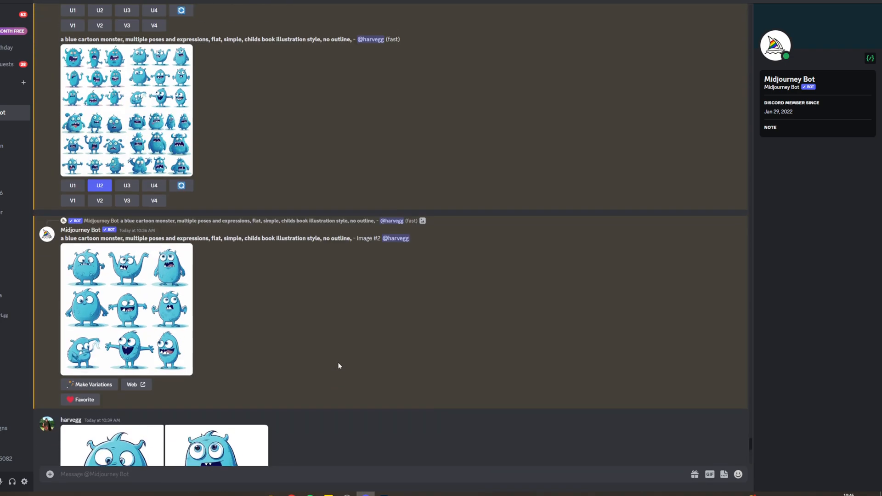
{"action": "left_click_drag", "start_coordinate": [61, 238], "coordinate": [352, 238]}
{"action": "right_click", "coordinate": [348, 238]}
{"action": "left_click", "coordinate": [361, 251]}
Start a new /imagine prompt containing "a blue cartoon monster, multiple poses and expressions, flat, simple, childs book illustration style, no outline,"
{"action": "scroll", "coordinate": [407, 434], "scroll_direction": "down", "scroll_amount": 9}
{"action": "scroll", "coordinate": [407, 439], "scroll_direction": "down", "scroll_amount": 1}
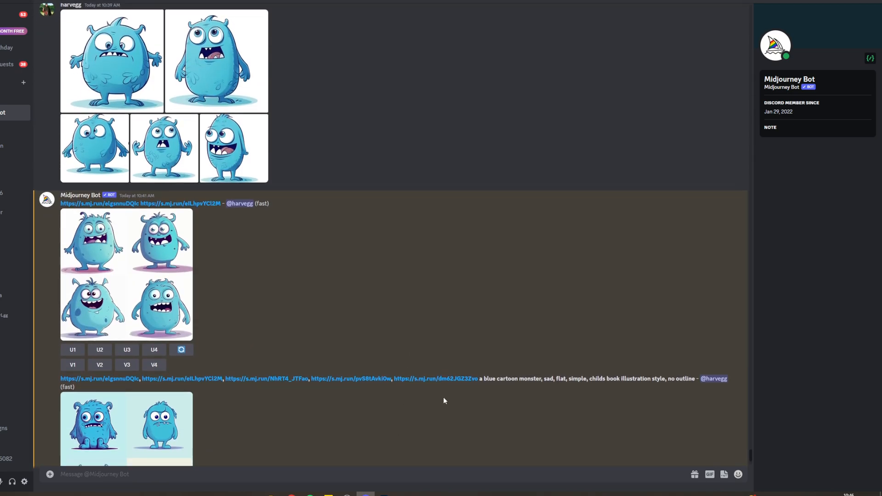
{"action": "left_click", "coordinate": [273, 476]}
{"action": "type", "text": "/imagine prompt"}
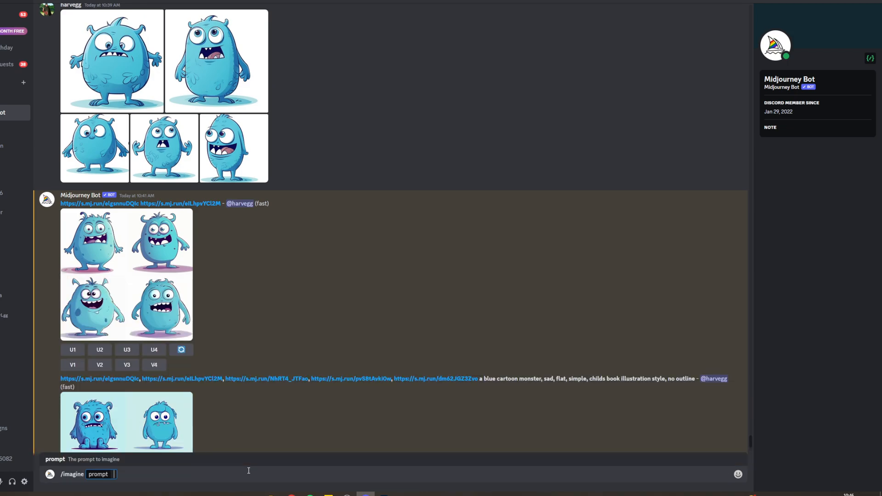
{"action": "key", "text": "ctrl+v"}
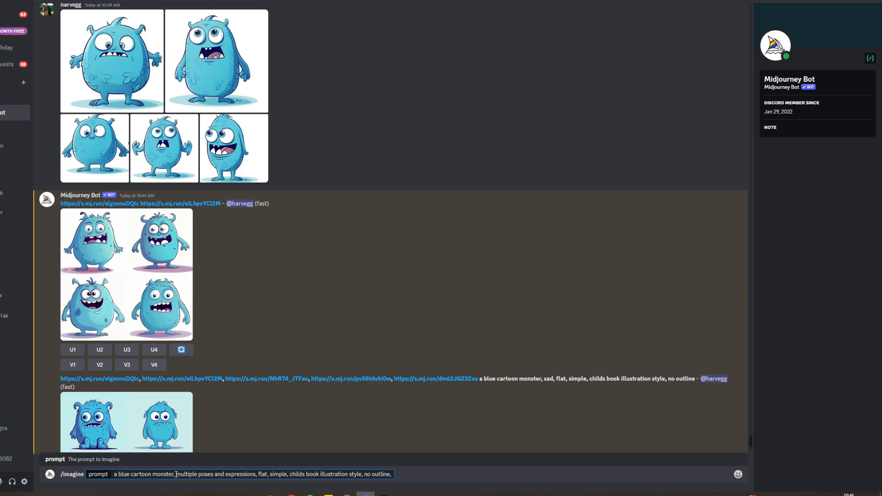
View the image grid of the sad blue cartoon monster prompt enlarged and close it again
{"action": "left_click_drag", "start_coordinate": [179, 474], "coordinate": [253, 474]}
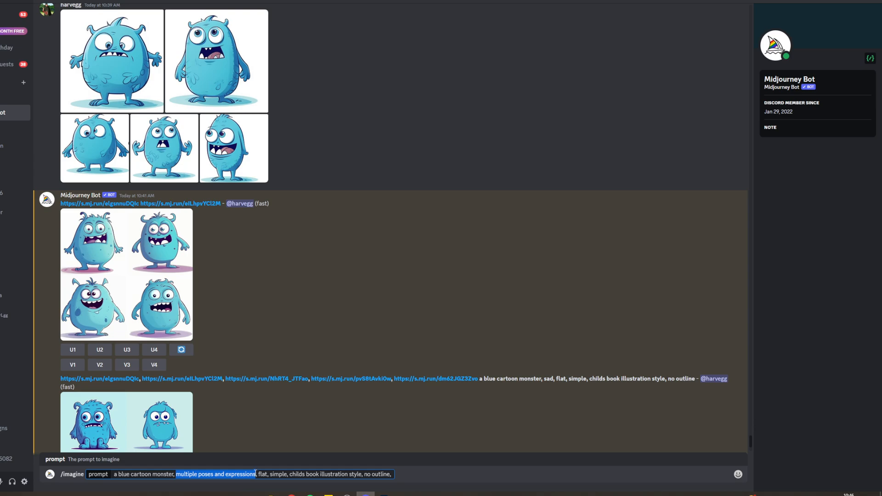
{"action": "scroll", "coordinate": [268, 344], "scroll_direction": "down", "scroll_amount": 3}
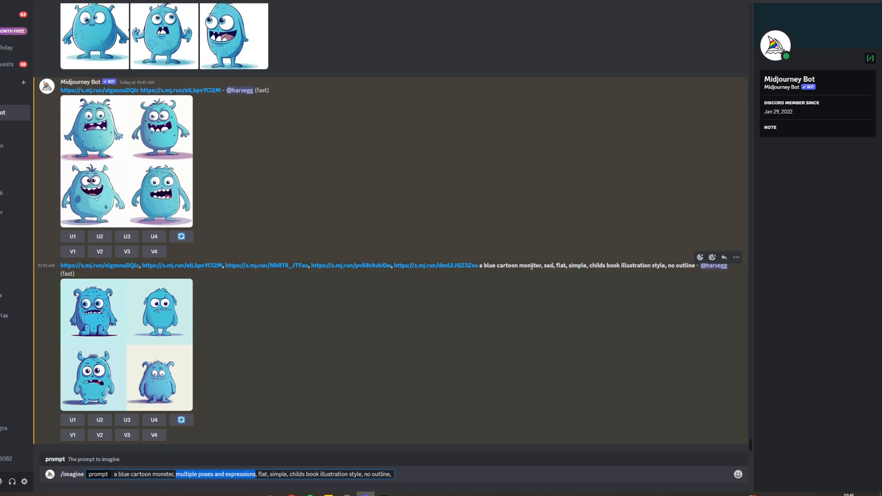
{"action": "left_click", "coordinate": [432, 331]}
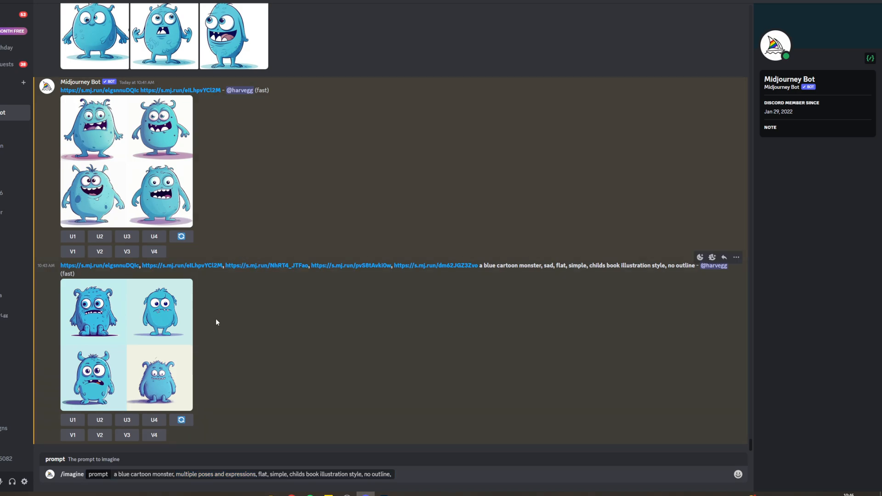
{"action": "left_click", "coordinate": [175, 339]}
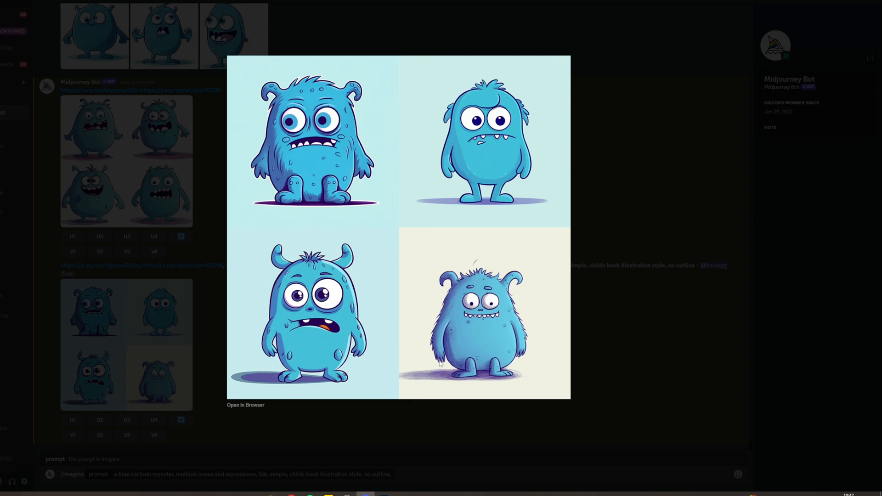
{"action": "left_click", "coordinate": [614, 319]}
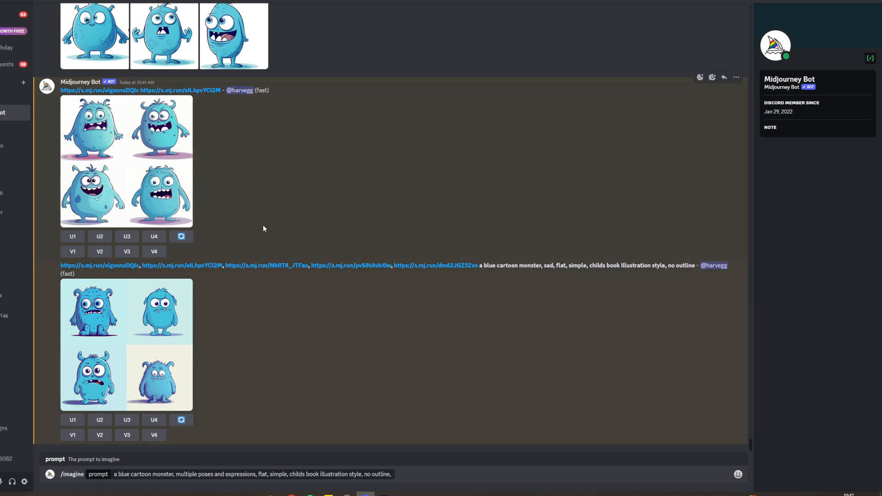
Clear the unsent "multiple poses and expressions" /imagine prompt from the message box
{"action": "left_click", "coordinate": [408, 474]}
{"action": "type", "text": ","}
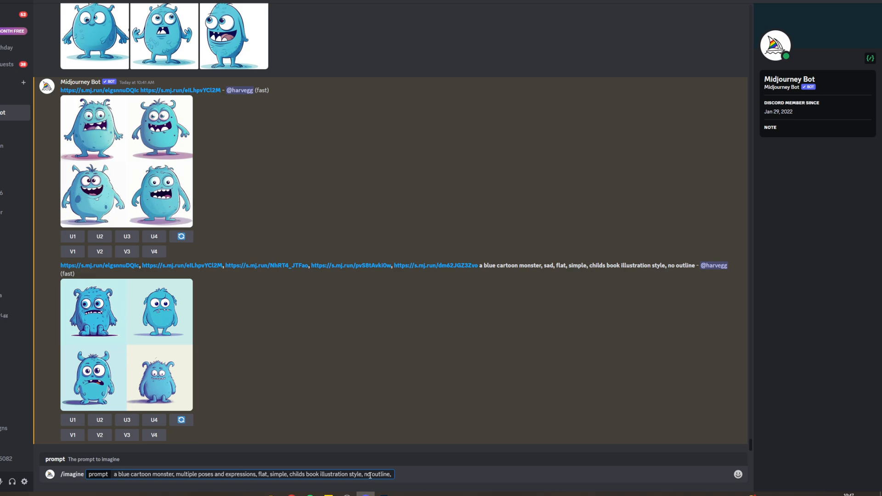
{"action": "key", "text": "Return"}
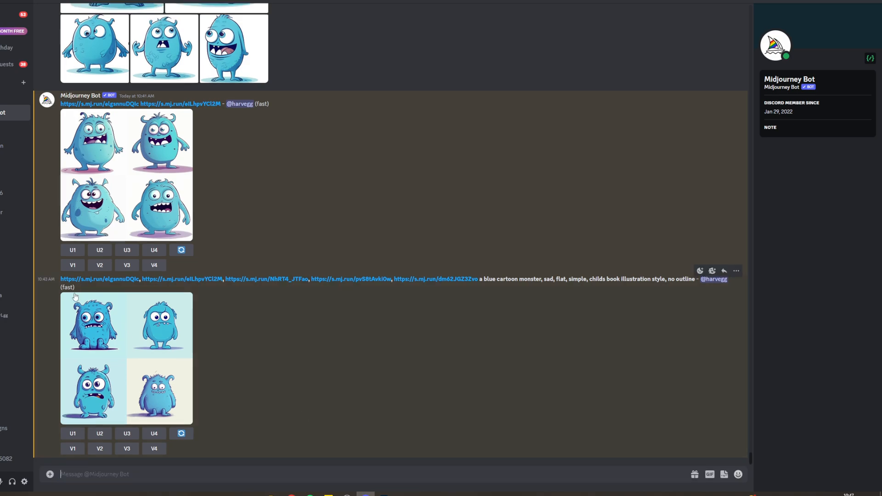
Copy the sad monster message's prompt, including its five image links and excluding the mention, into a new /imagine prompt
{"action": "left_click_drag", "start_coordinate": [60, 278], "coordinate": [695, 278]}
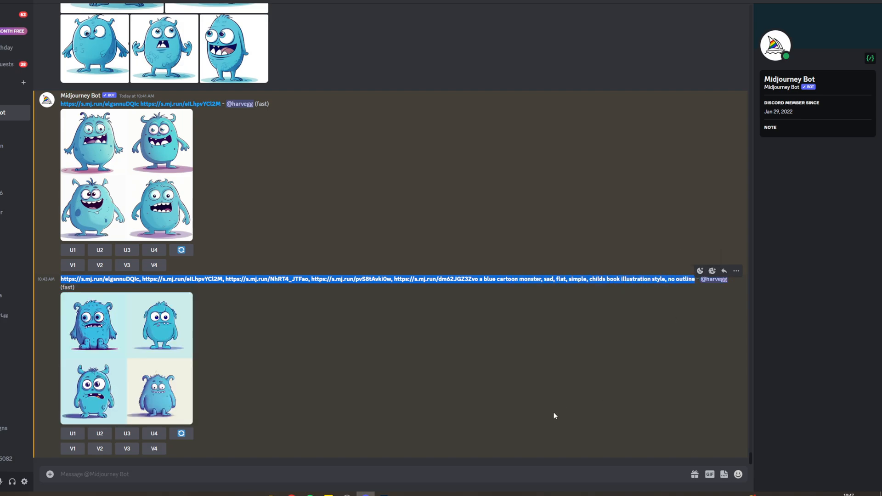
{"action": "left_click", "coordinate": [345, 472]}
{"action": "type", "text": "/"}
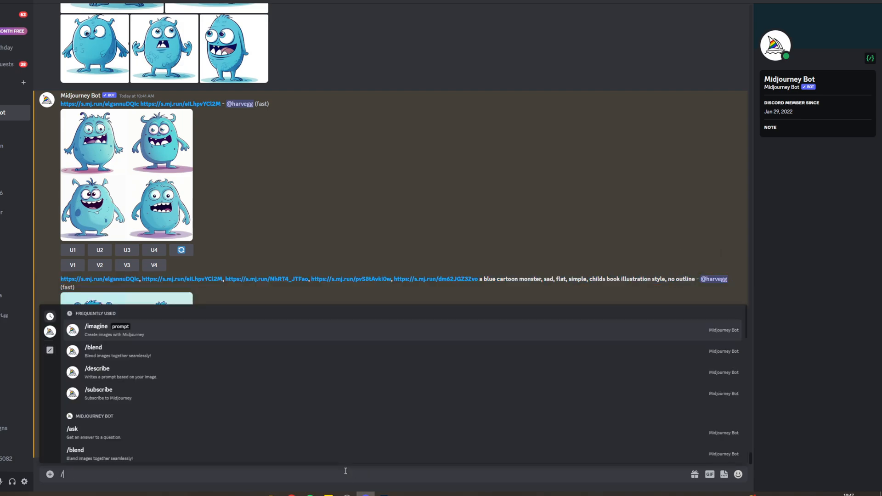
{"action": "type", "text": "imagine"}
{"action": "key", "text": "Tab"}
{"action": "key", "text": "ctrl+v"}
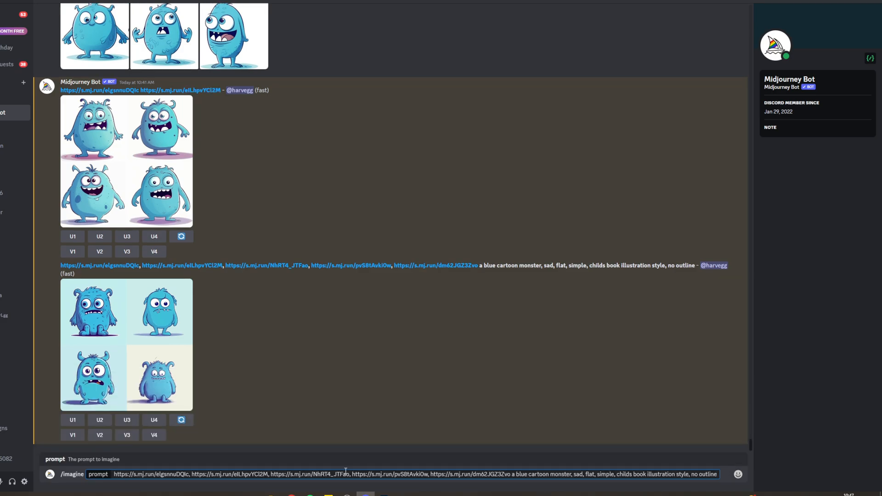
Replace "sad" with "angry" in the prompt and submit it
{"action": "double_click", "coordinate": [574, 476]}
{"action": "type", "text": "angry"}
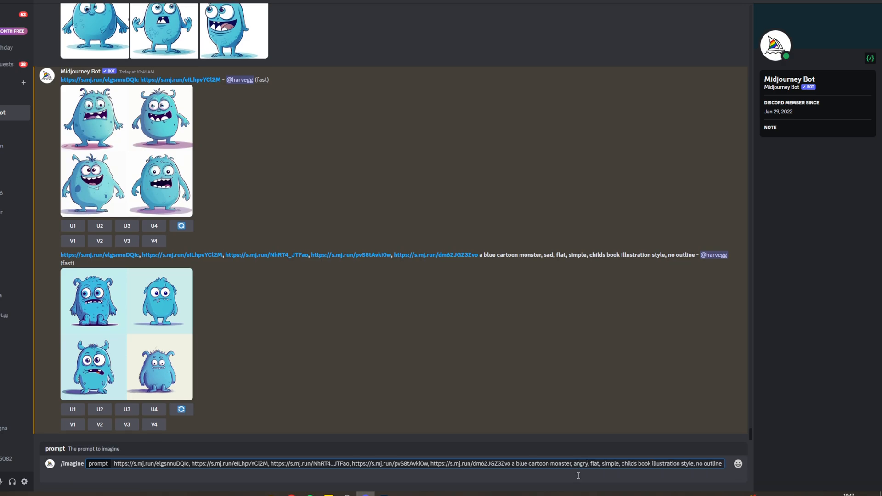
{"action": "key", "text": "Return"}
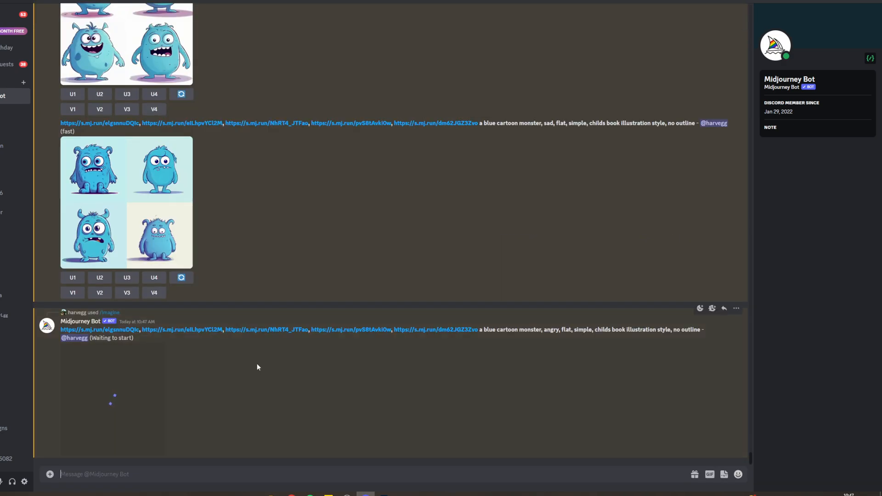